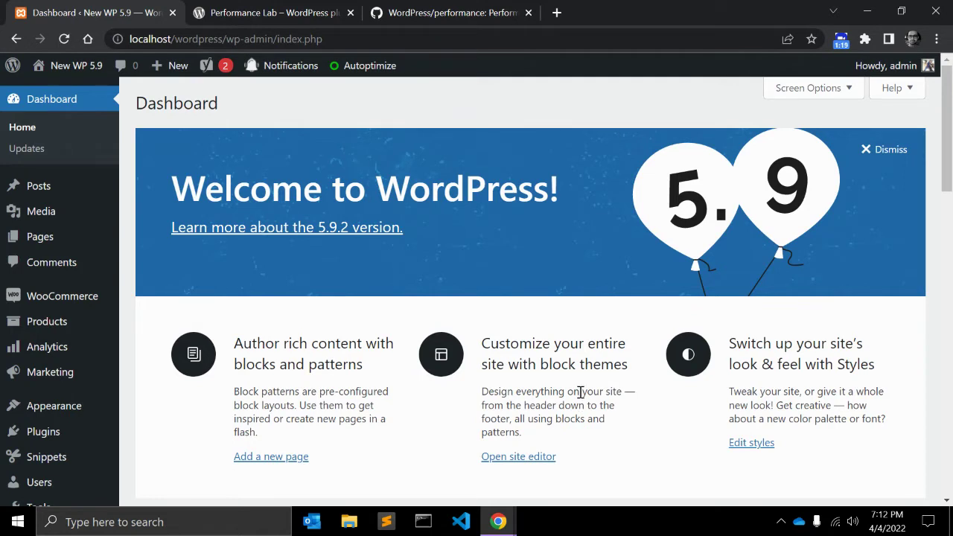
Review the Performance Lab plugin's page on wordpress.org, reading its description and the list of included performance modules.
key("ctrl+Tab")
scroll(436, 357, "up", 3)
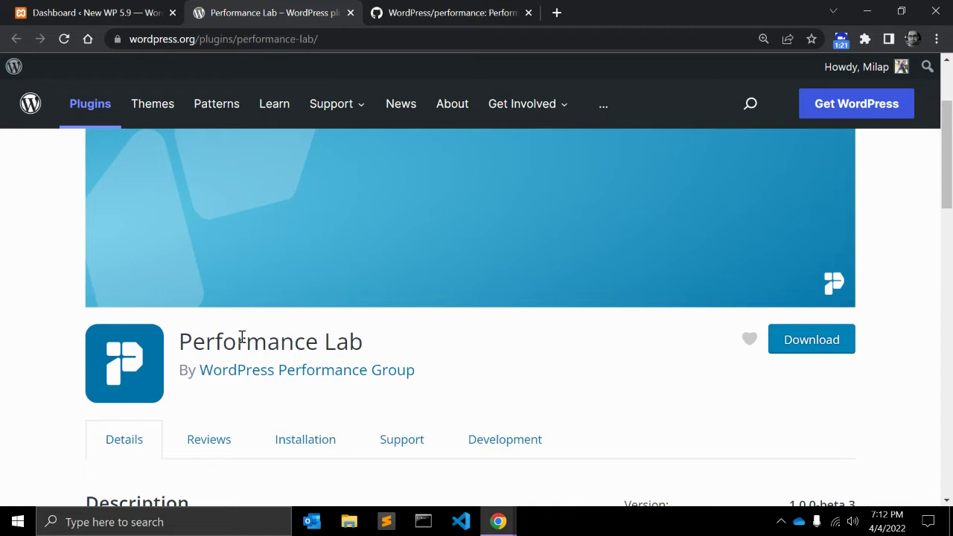
scroll(358, 350, "down", 1)
scroll(378, 310, "down", 1)
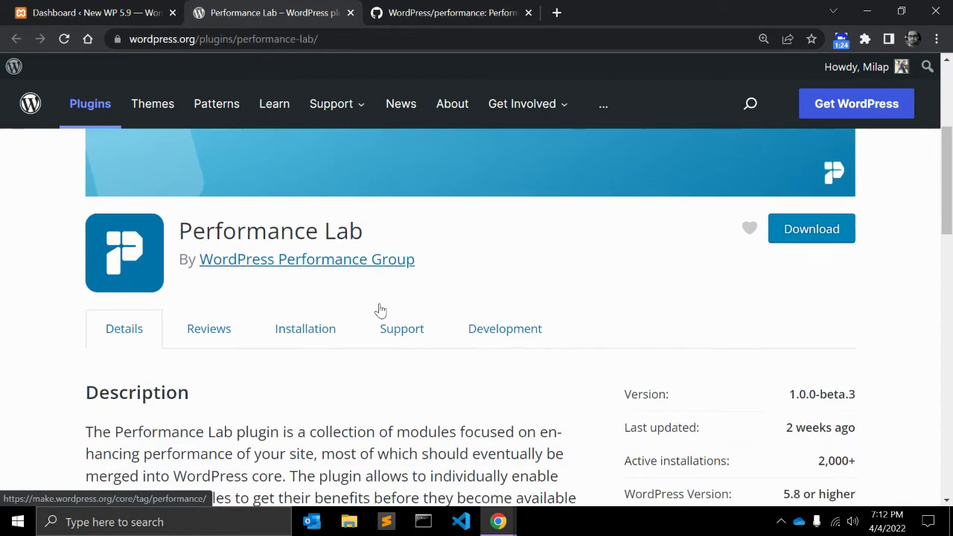
scroll(602, 338, "down", 1)
scroll(602, 339, "up", 1)
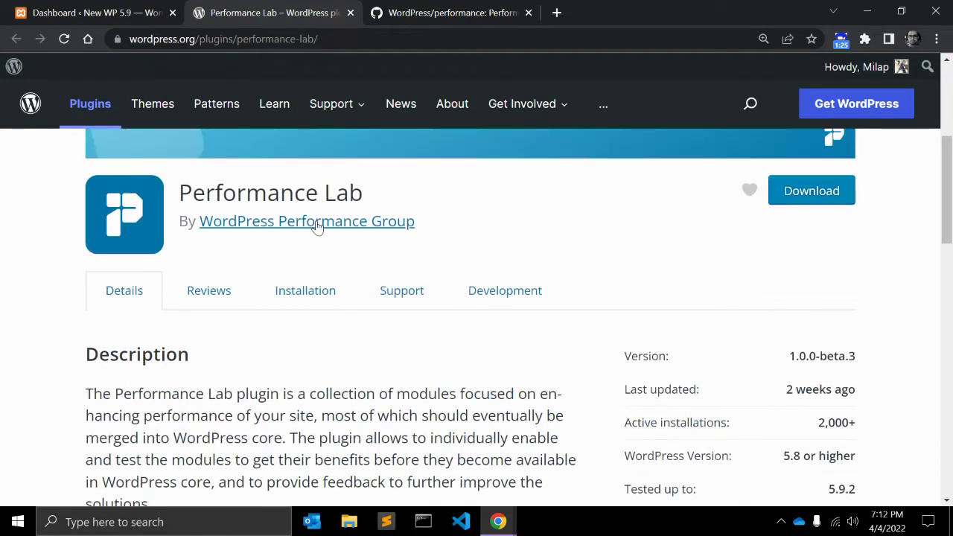
scroll(460, 226, "down", 2)
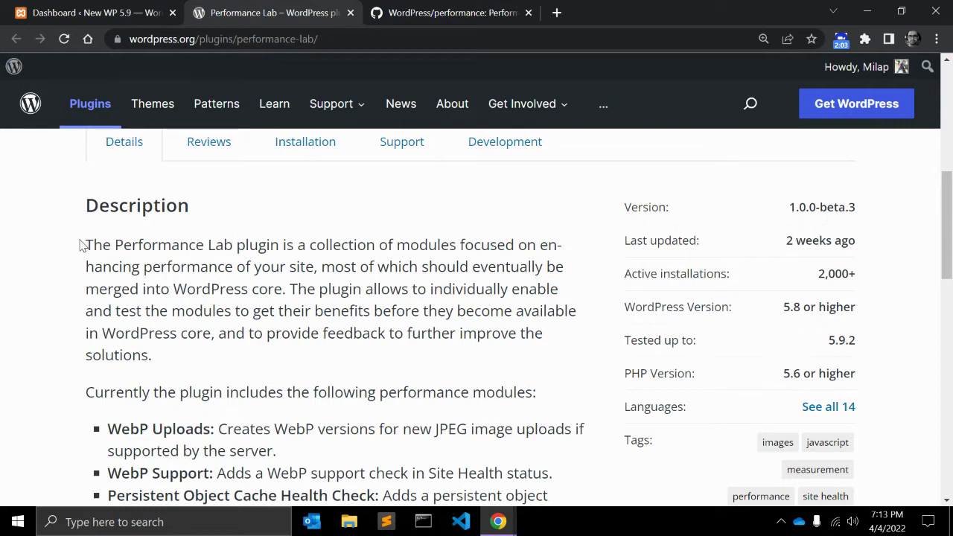
scroll(310, 353, "down", 1)
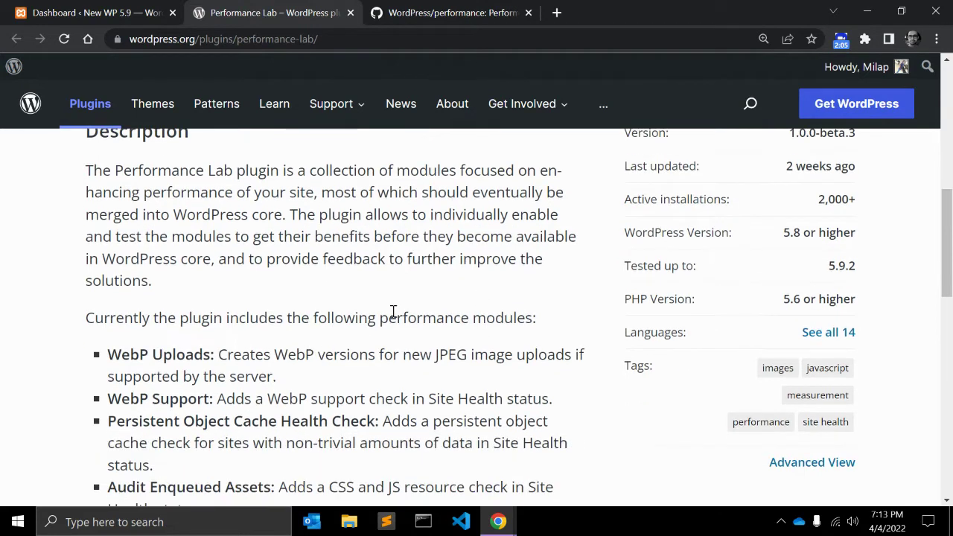
left_click_drag(108, 356, 211, 352)
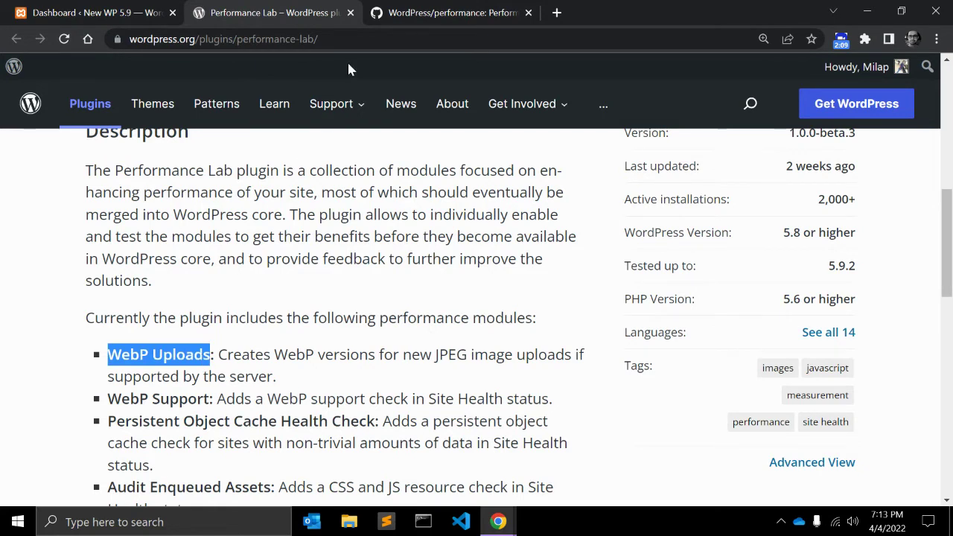
Copy the plugin title "Performance Lab" from the heading of its wordpress.org page.
scroll(383, 293, "up", 6)
double_click(312, 410)
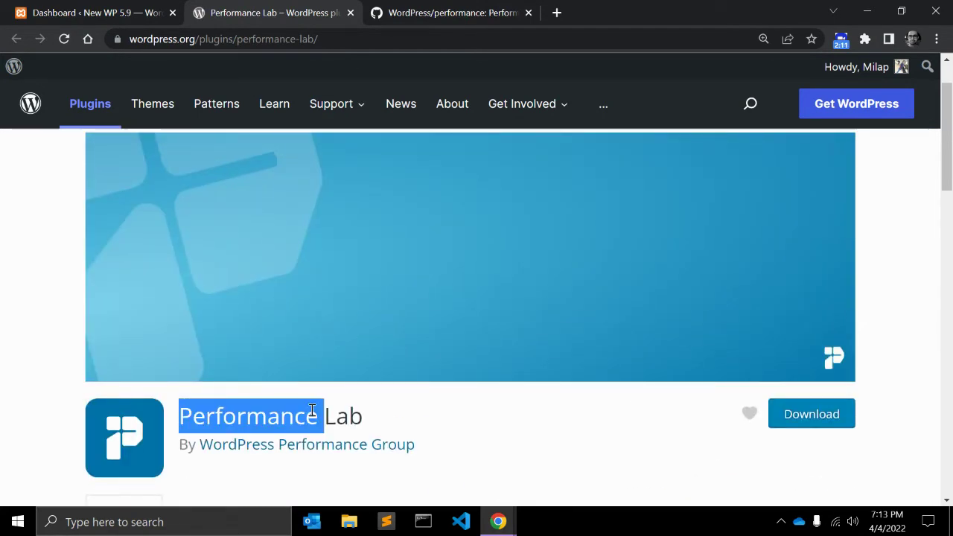
left_click_drag(312, 410, 363, 416)
key("ctrl+c")
Return to the site's admin dashboard and search for "Performance Lab" among the plugins available to add.
key("ctrl+shift+Tab")
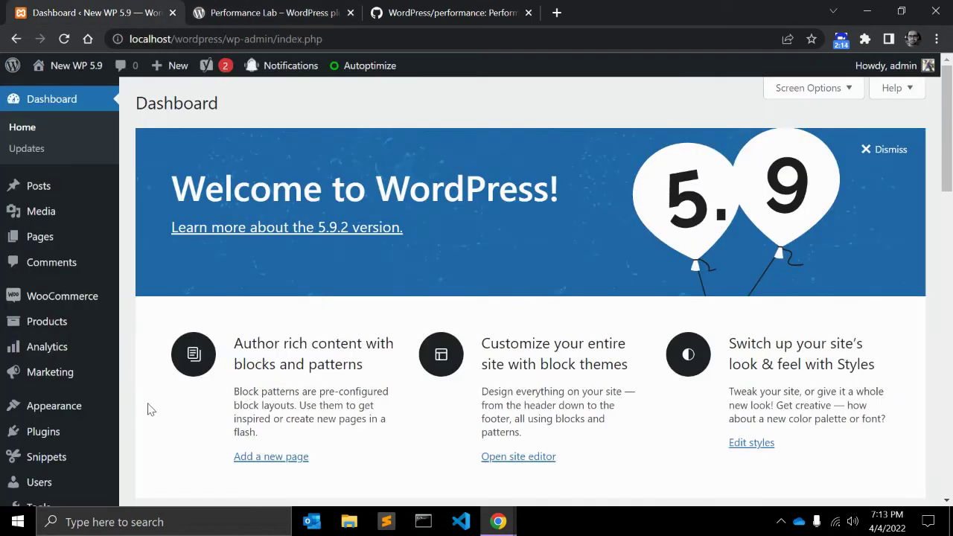
scroll(102, 390, "down", 2)
mouse_move(55, 283)
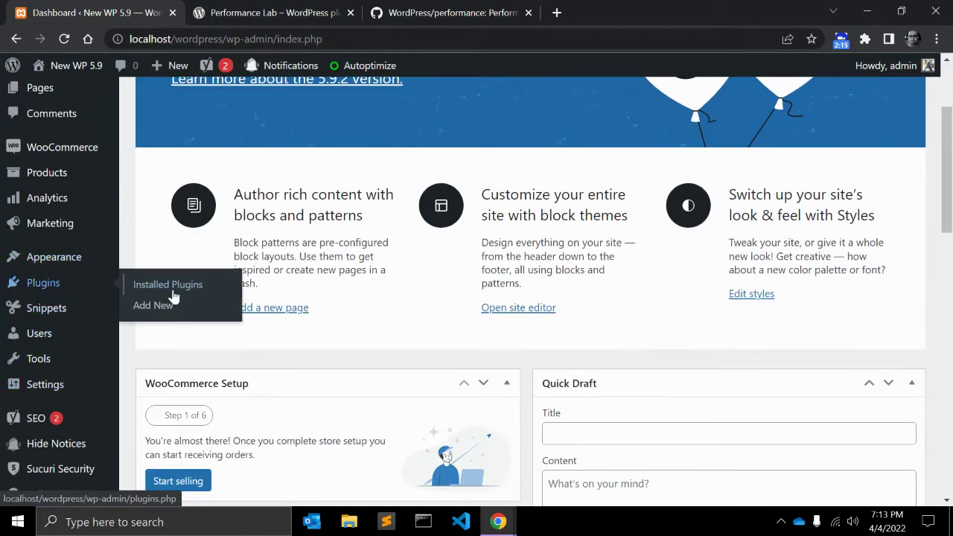
left_click(175, 307)
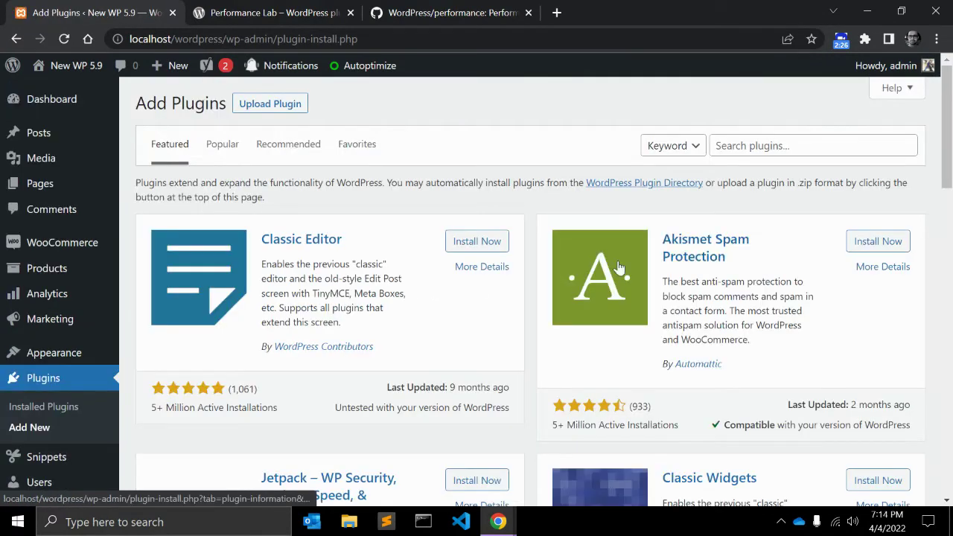
left_click(769, 147)
key("ctrl+v")
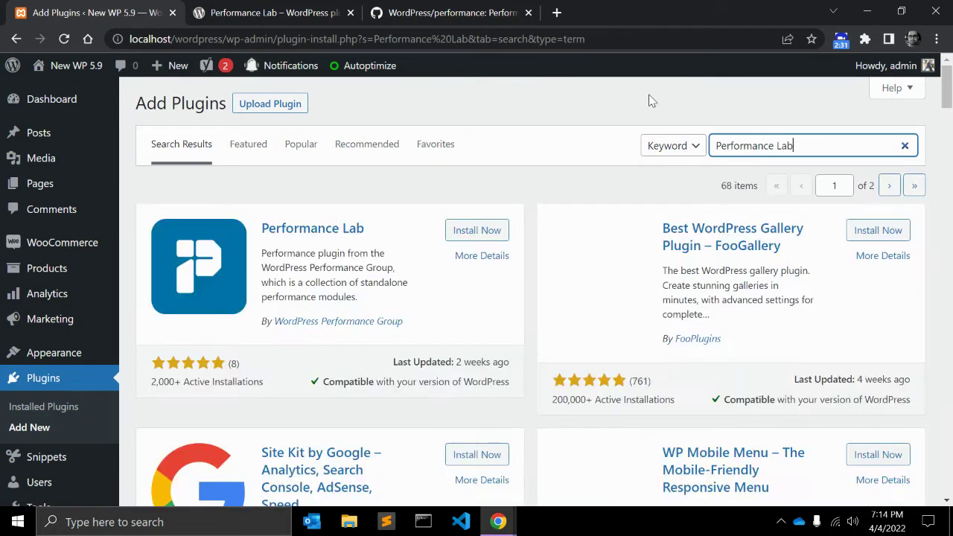
Install and activate the Performance Lab plugin, and check its entry among the installed plugins.
left_click(490, 230)
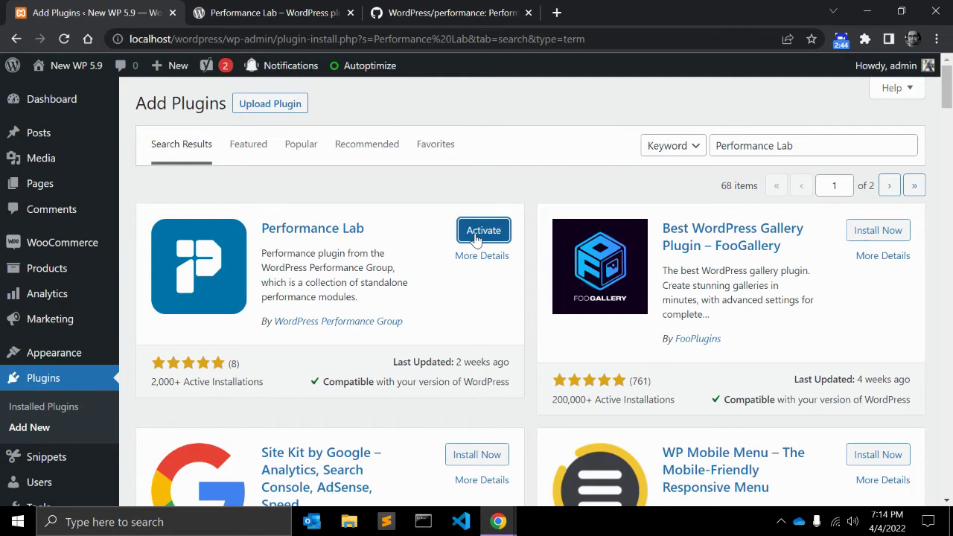
left_click(484, 230)
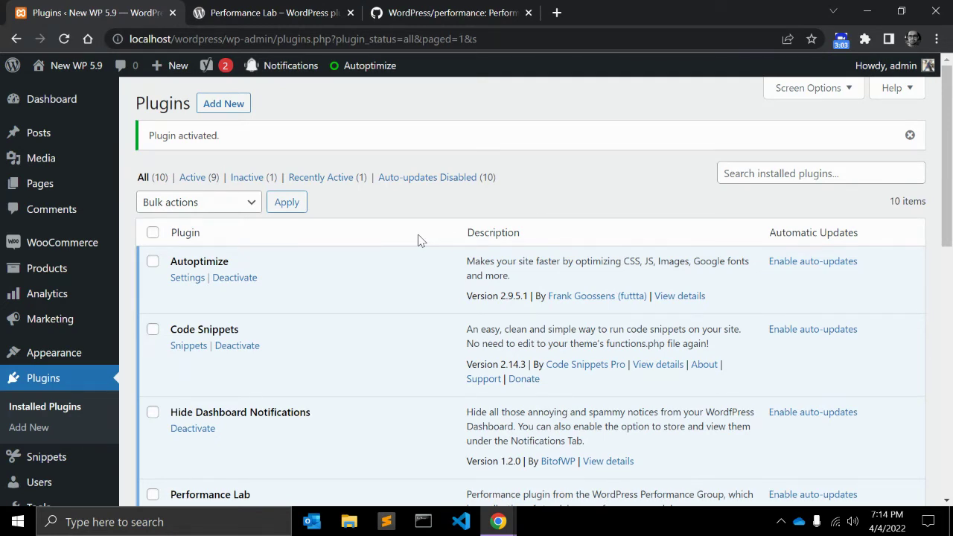
scroll(357, 334, "down", 2)
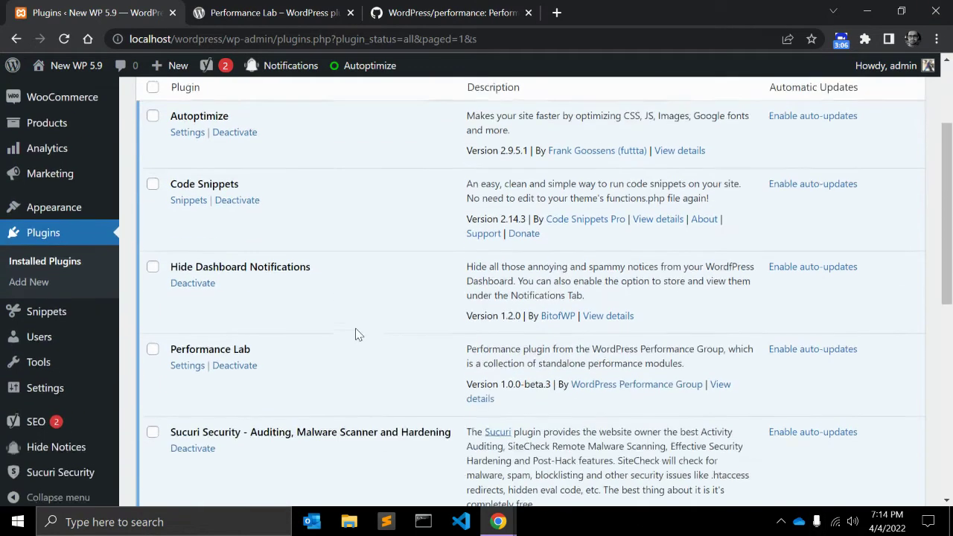
scroll(356, 334, "down", 2)
scroll(356, 334, "up", 3)
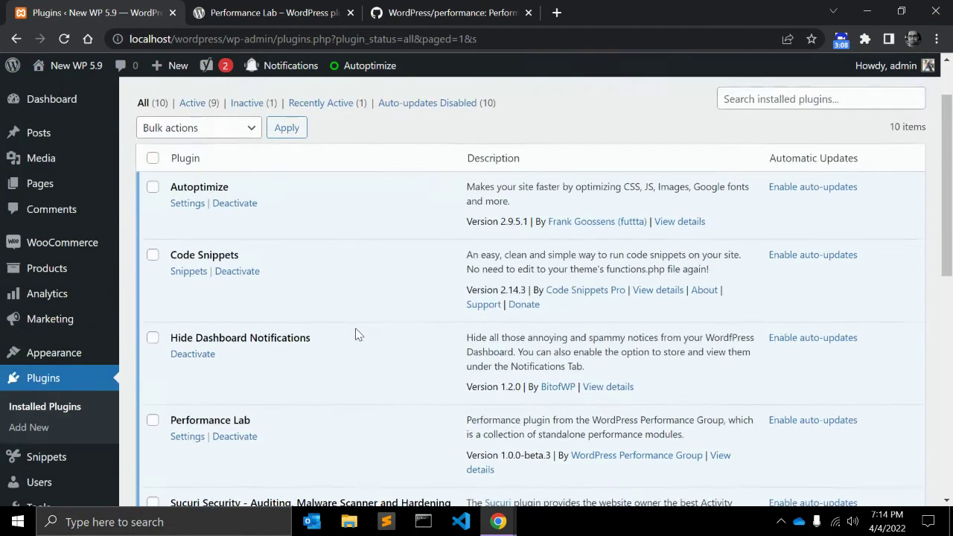
scroll(356, 334, "up", 1)
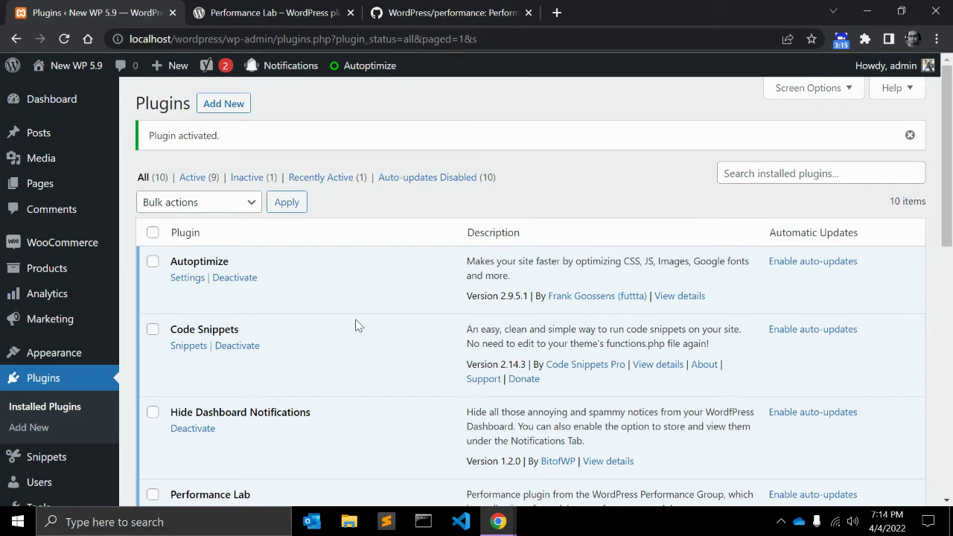
Open the Performance settings page that lists the plugin's modules.
scroll(380, 331, "down", 2)
mouse_move(79, 379)
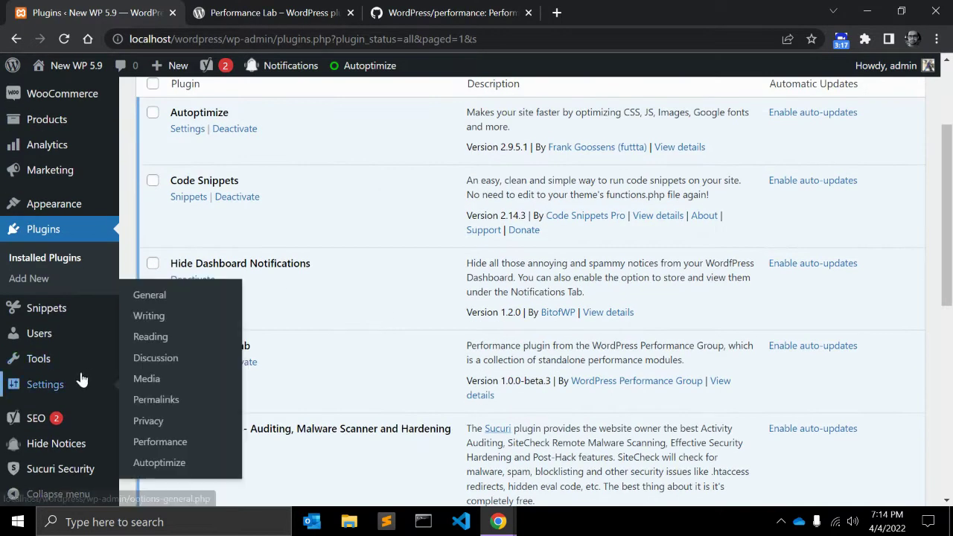
left_click(160, 444)
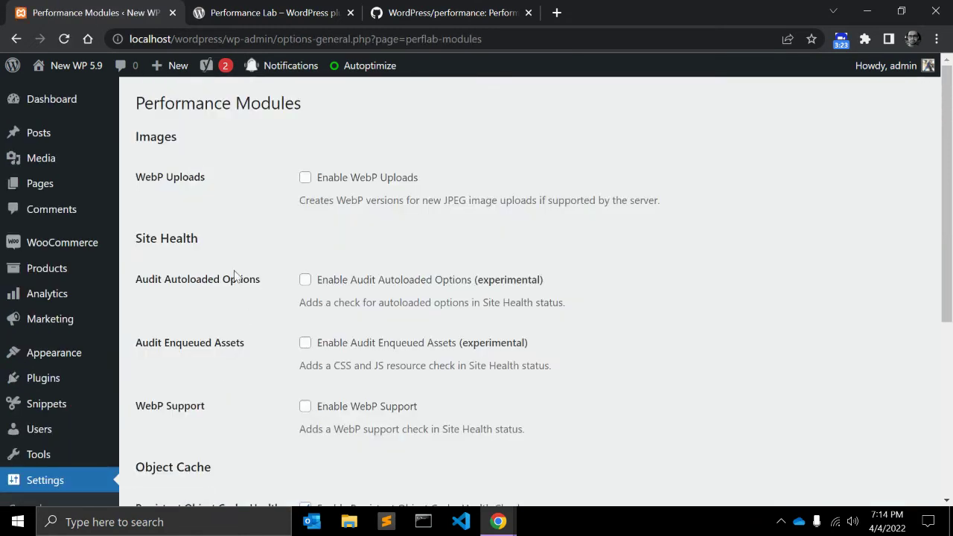
Enable the WebP Uploads module under Images and read its description about JPEG uploads and server support.
left_click(306, 178)
left_click_drag(298, 201, 536, 203)
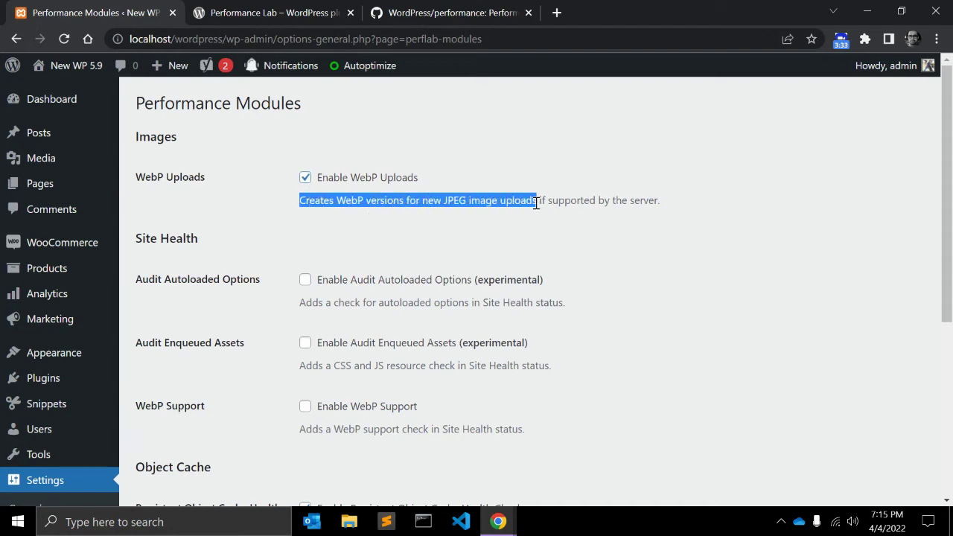
double_click(554, 202)
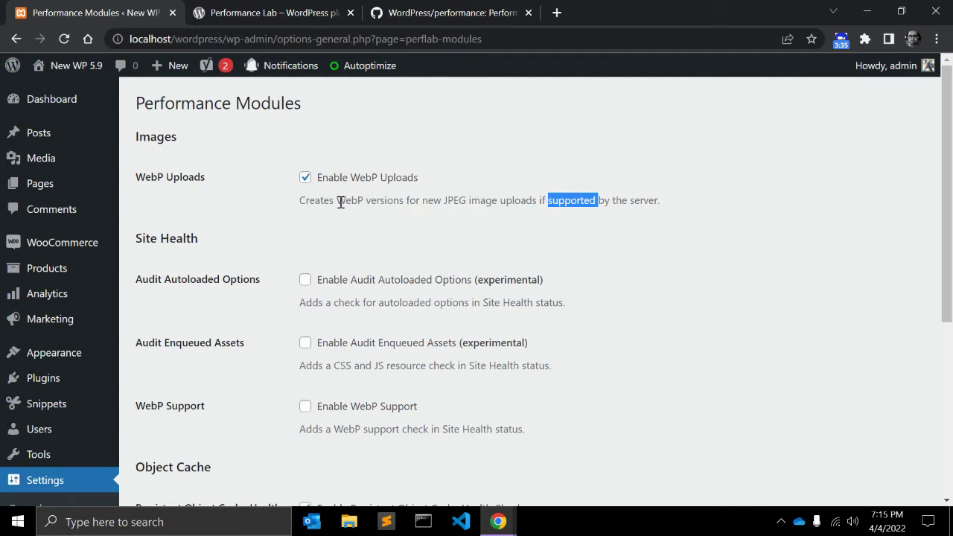
left_click(452, 211)
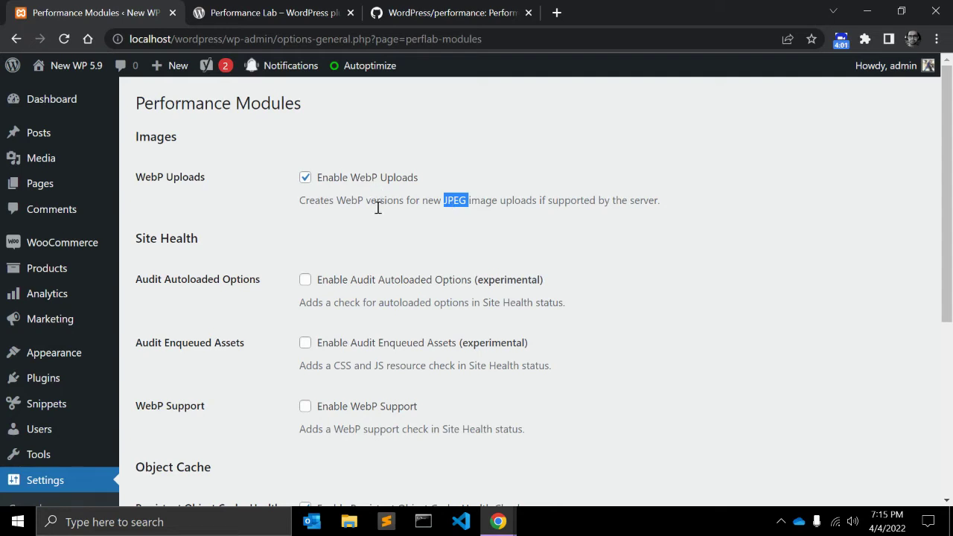
scroll(415, 219, "down", 1)
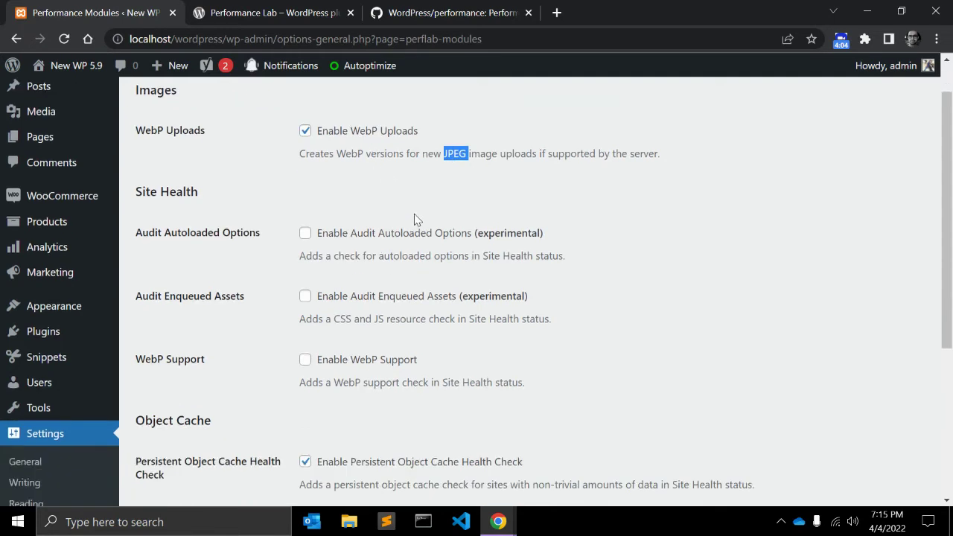
scroll(183, 164, "up", 1)
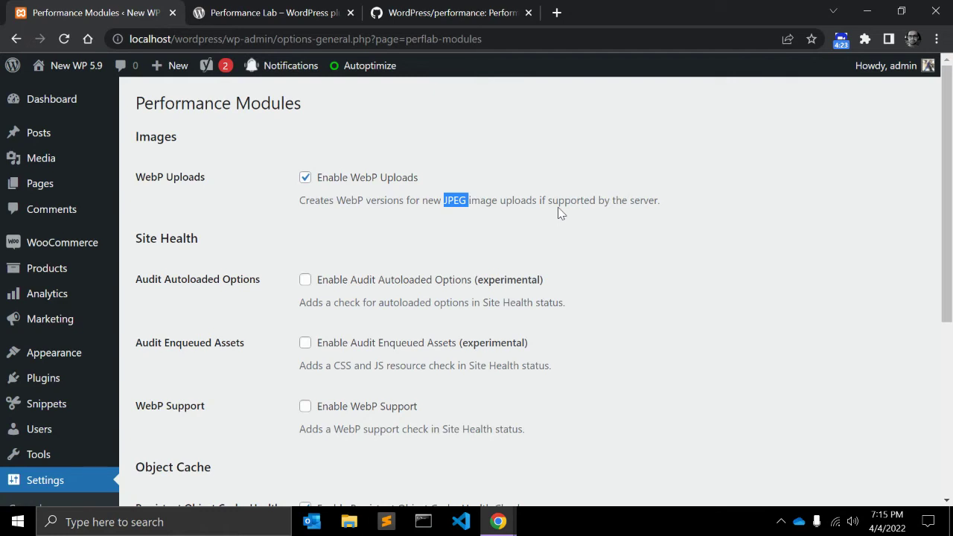
scroll(555, 203, "down", 1)
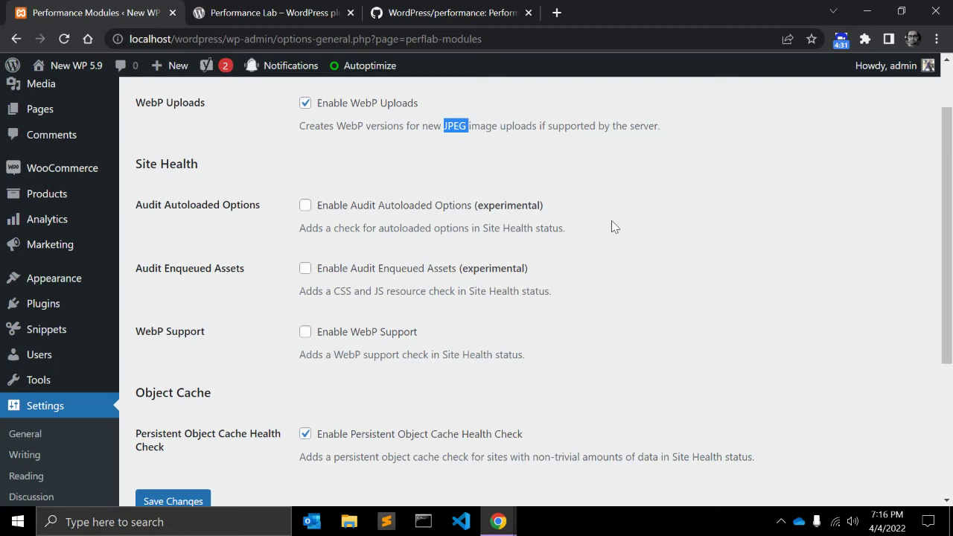
scroll(612, 226, "up", 1)
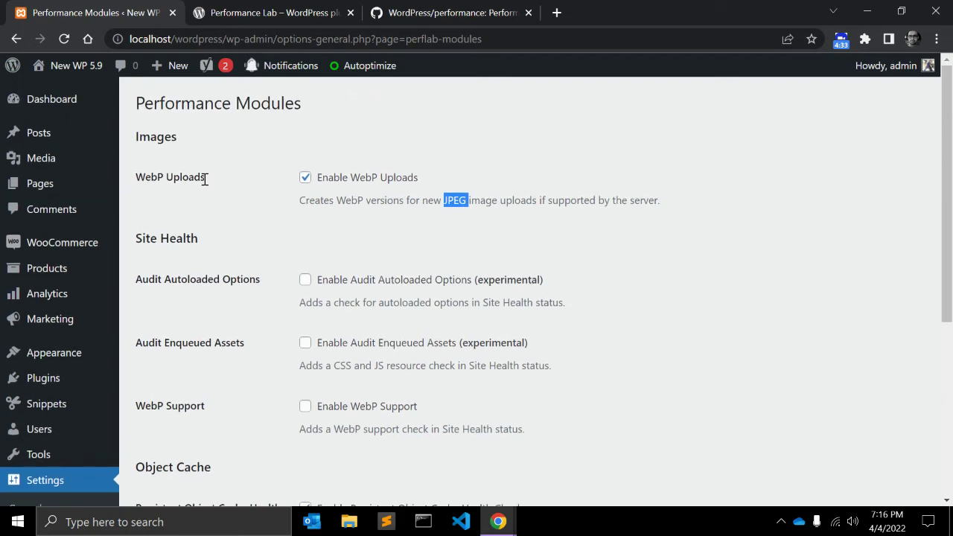
Enable the experimental Audit Autoloaded Options module under Site Health and read its description.
scroll(245, 235, "down", 1)
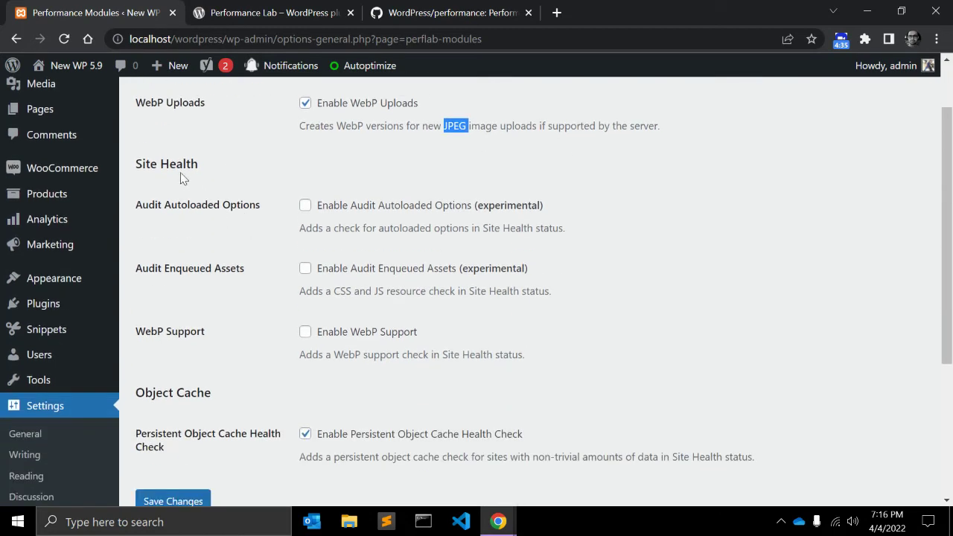
left_click(305, 207)
left_click_drag(304, 230, 556, 234)
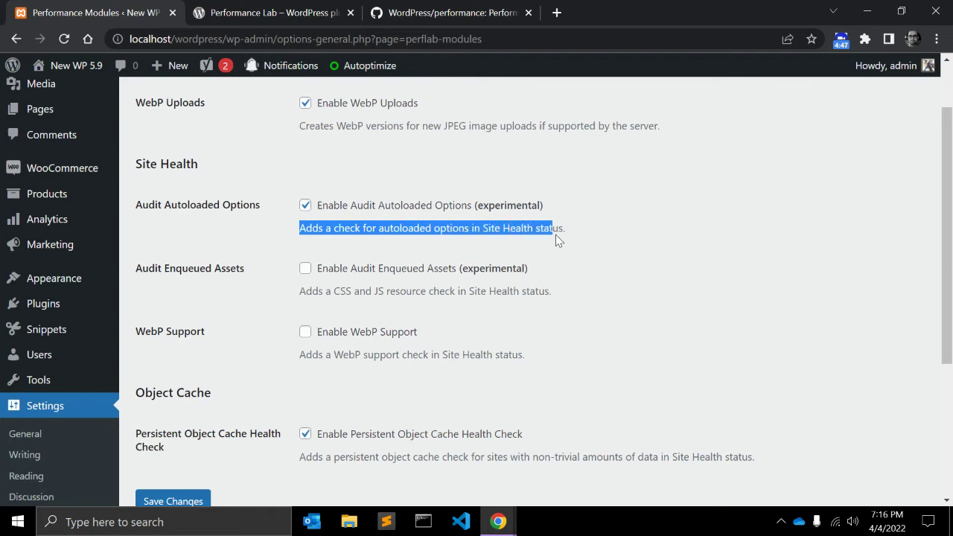
Enable the Audit Enqueued Assets and WebP Support modules under Site Health.
scroll(259, 231, "down", 1)
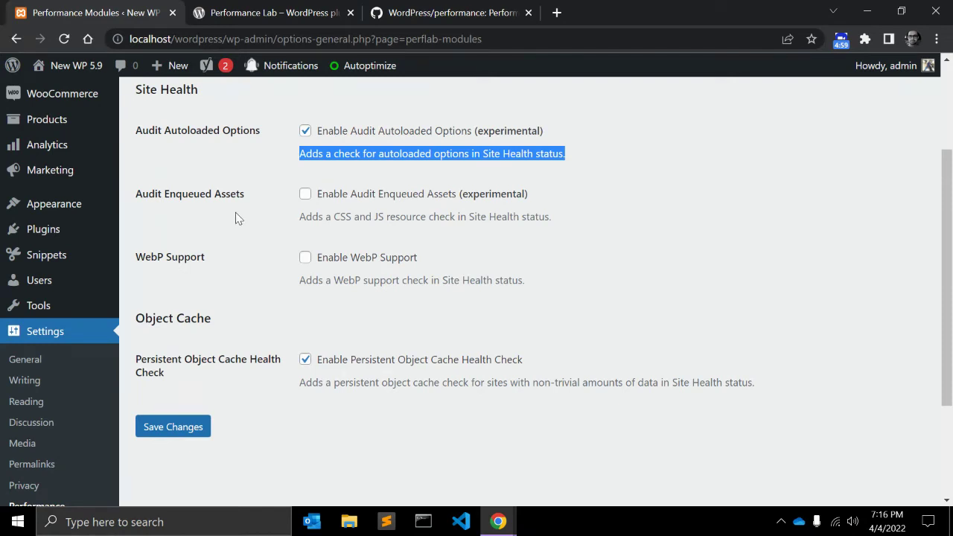
left_click(305, 194)
scroll(249, 215, "down", 1)
scroll(250, 215, "up", 1)
left_click(305, 257)
scroll(250, 271, "down", 1)
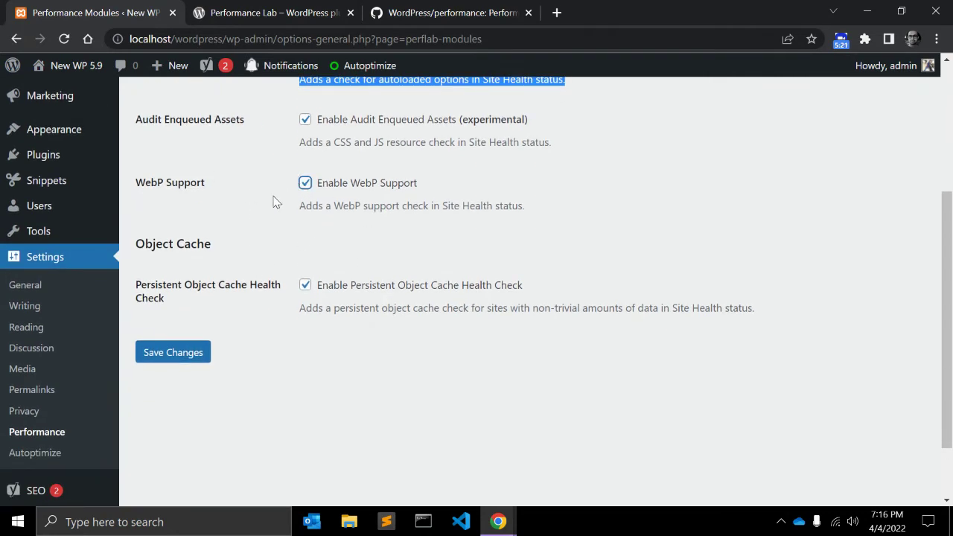
Save the performance module settings with Persistent Object Cache Health Check left enabled.
scroll(273, 201, "down", 1)
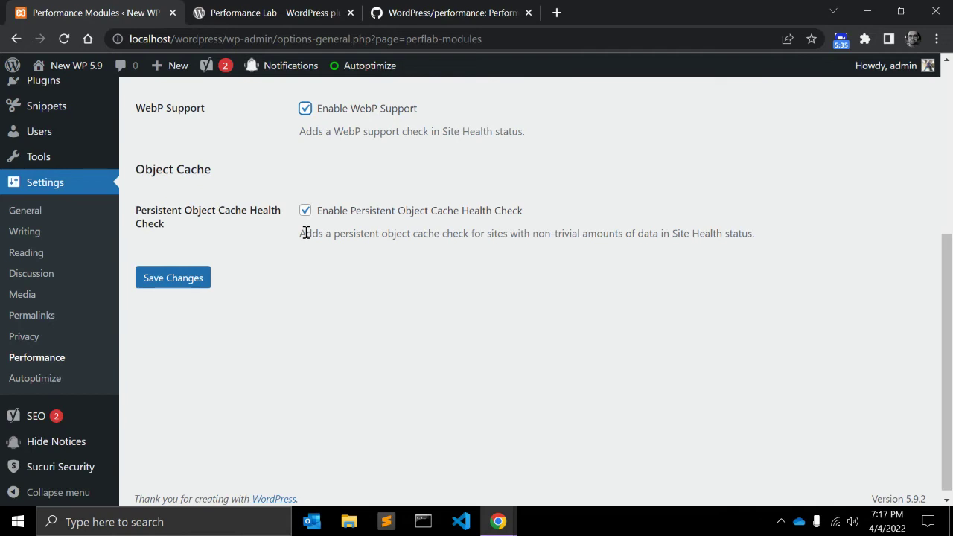
left_click(191, 276)
scroll(320, 256, "up", 1)
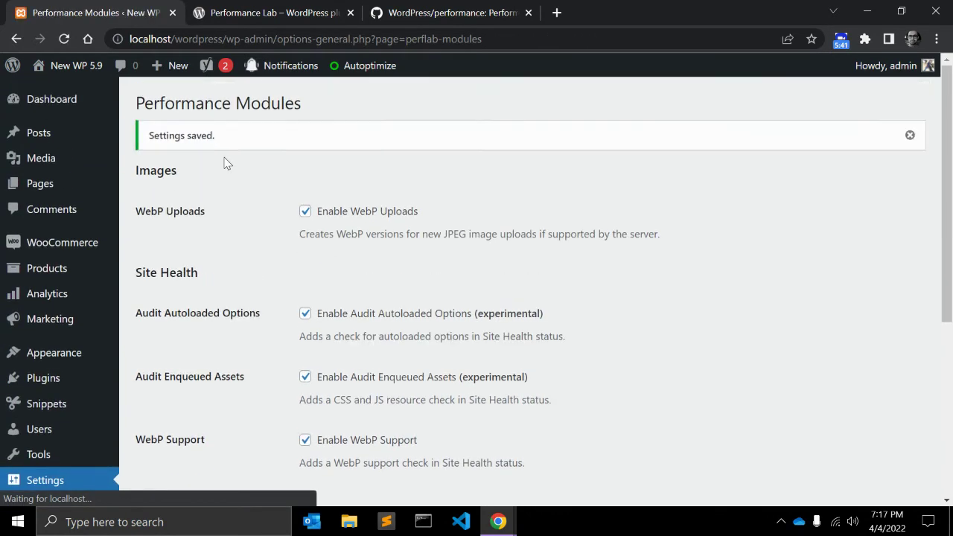
scroll(227, 164, "down", 4)
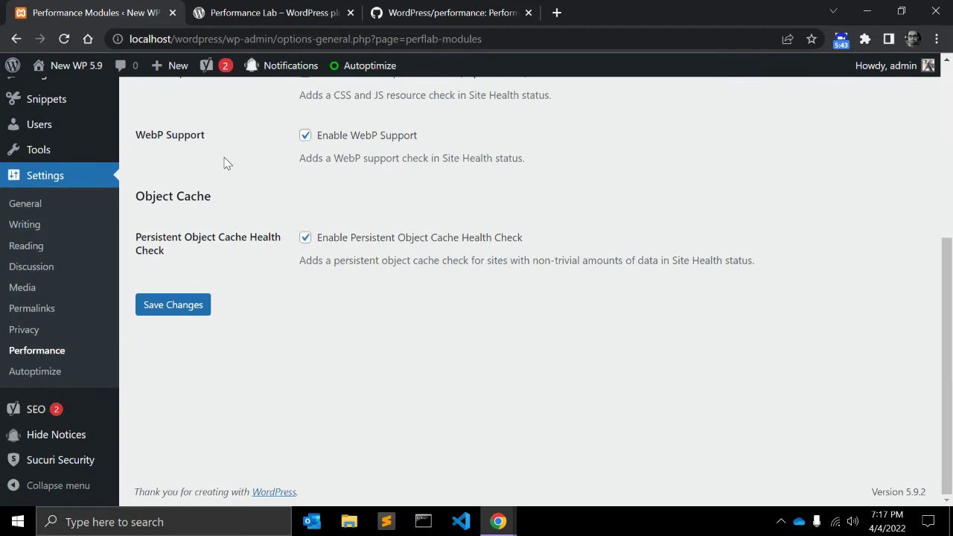
scroll(227, 164, "up", 4)
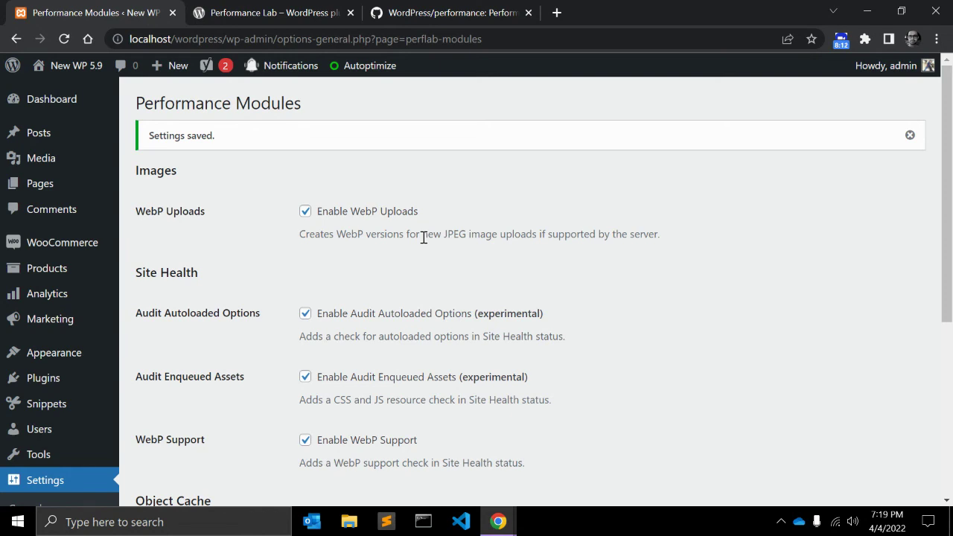
scroll(419, 255, "down", 3)
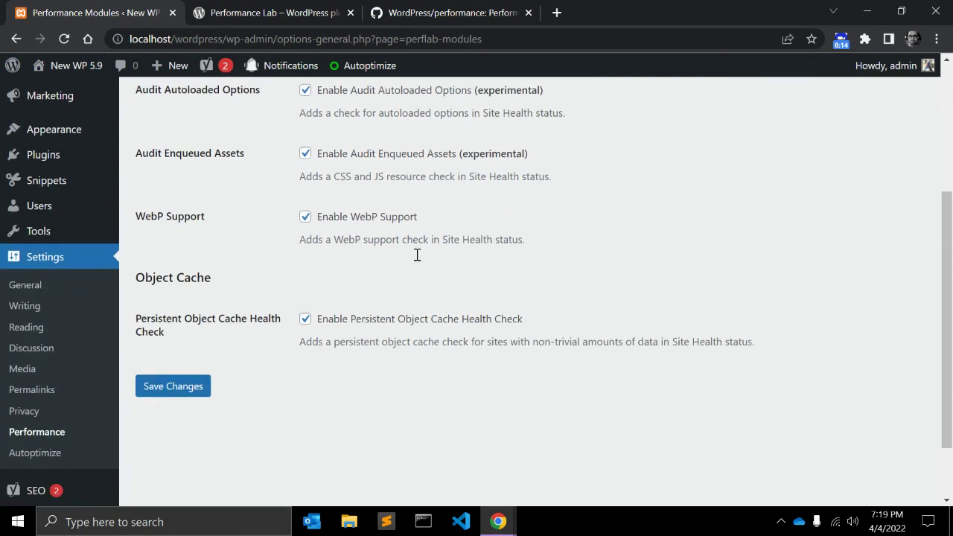
scroll(372, 223, "up", 1)
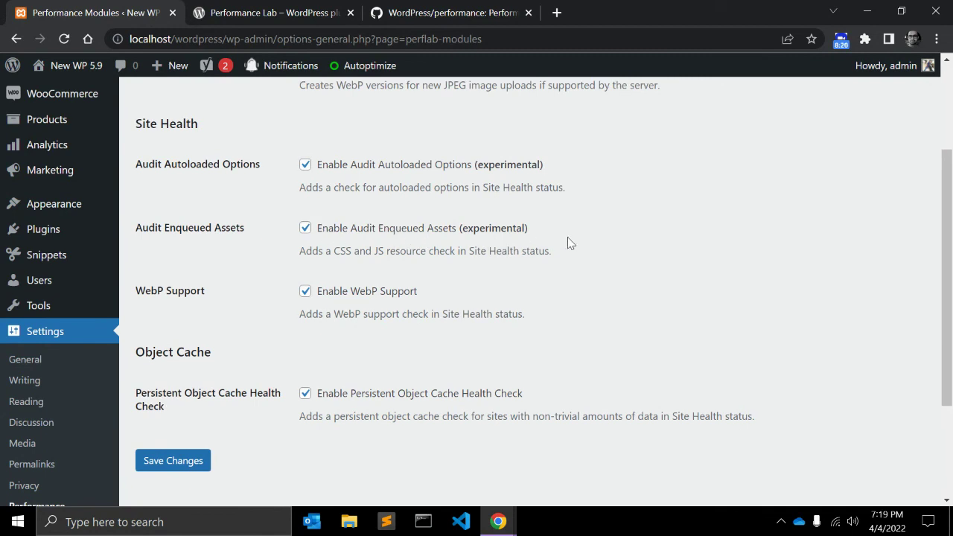
Switch to the WordPress/performance repository on GitHub and open its Issues list.
scroll(568, 238, "down", 1)
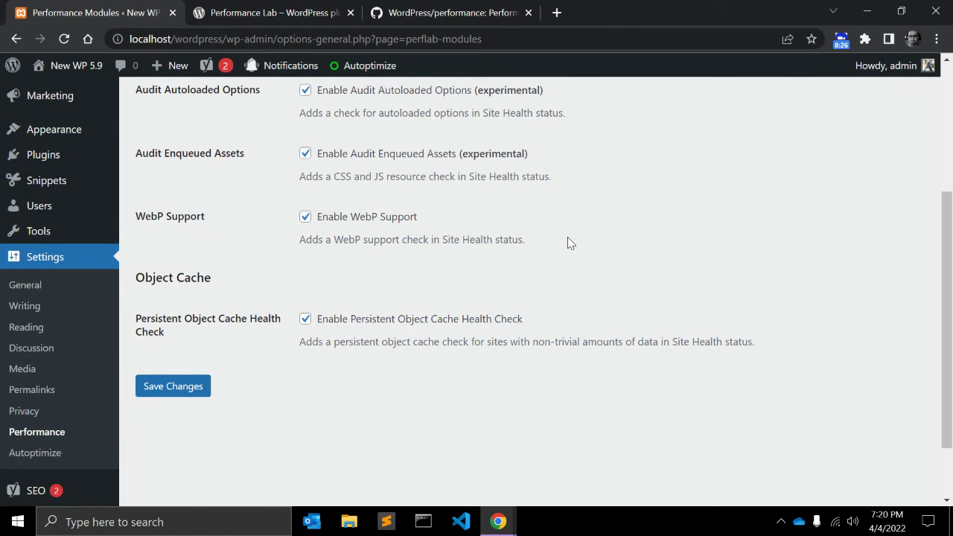
left_click(443, 10)
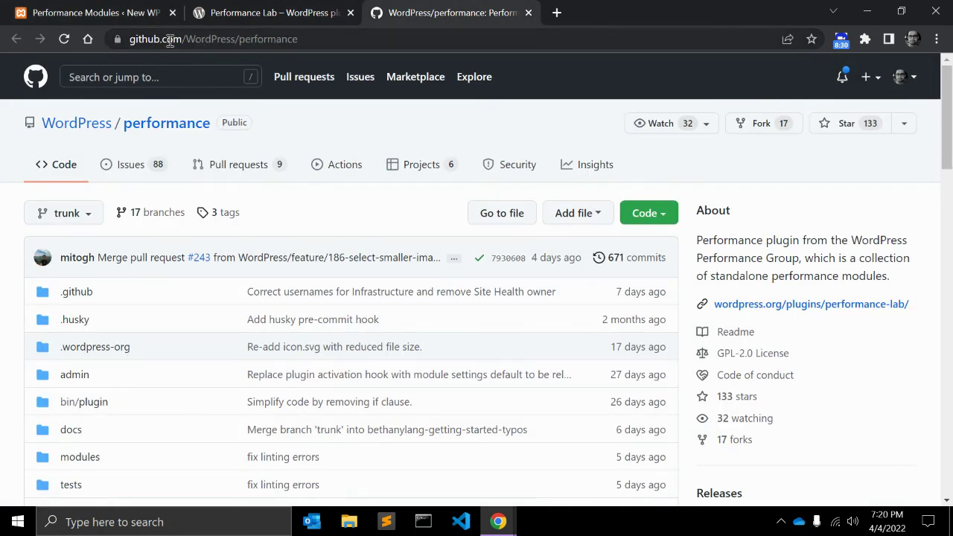
double_click(257, 39)
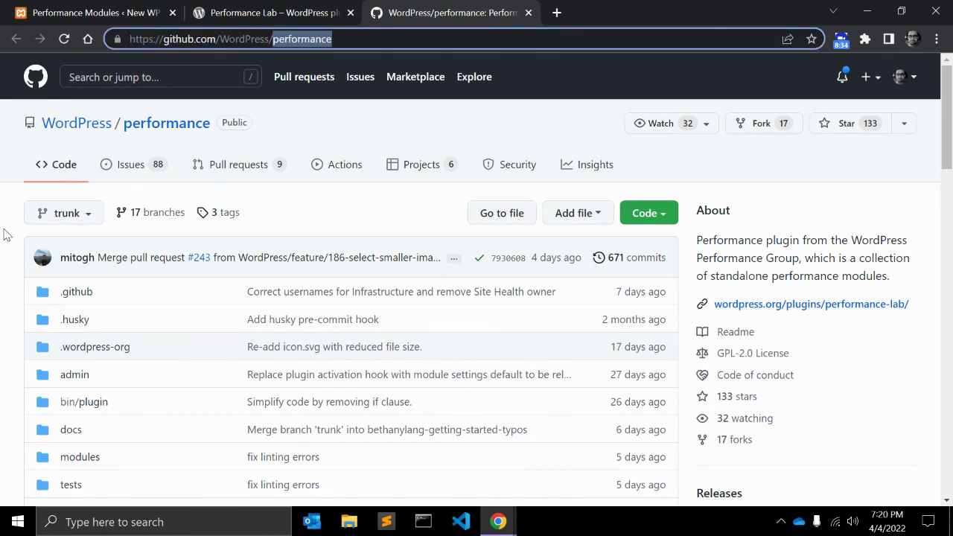
left_click(4, 235)
left_click(136, 165)
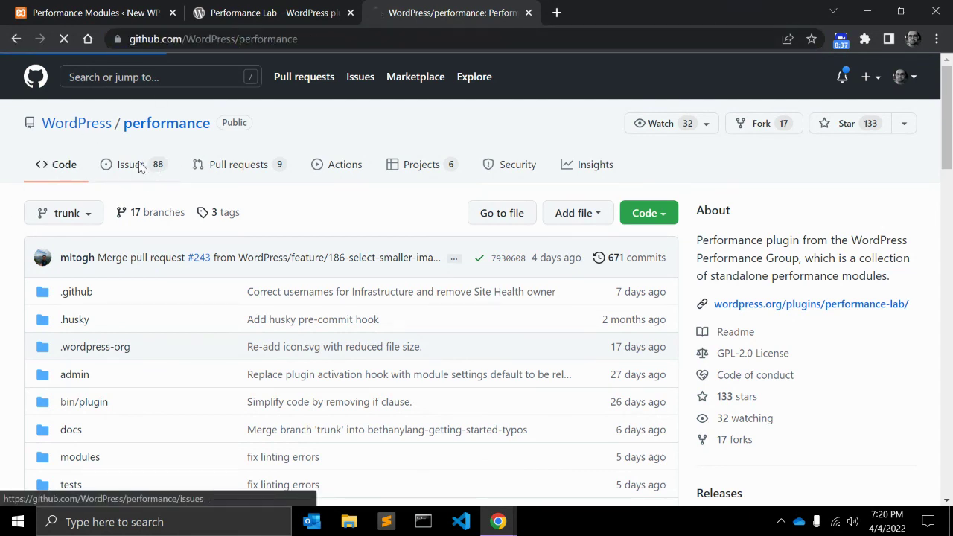
Look through the open issues of the WordPress/performance repository, checking their titles and focus labels.
scroll(246, 180, "down", 1)
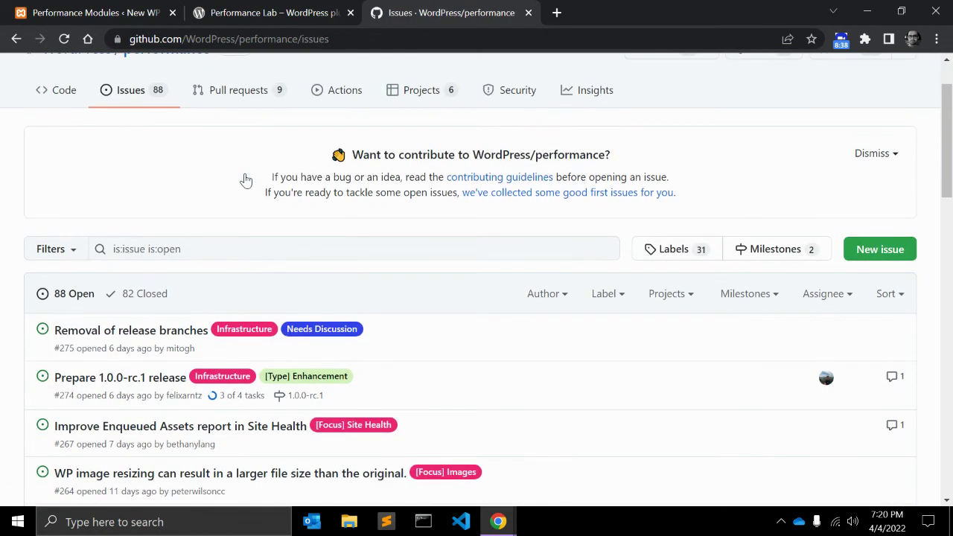
scroll(246, 181, "down", 1)
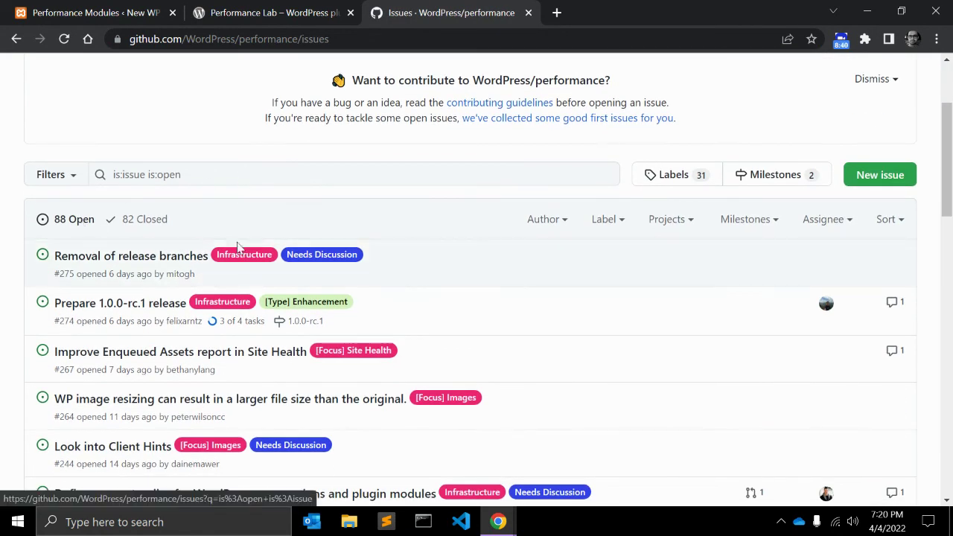
scroll(452, 277, "down", 2)
scroll(449, 275, "down", 2)
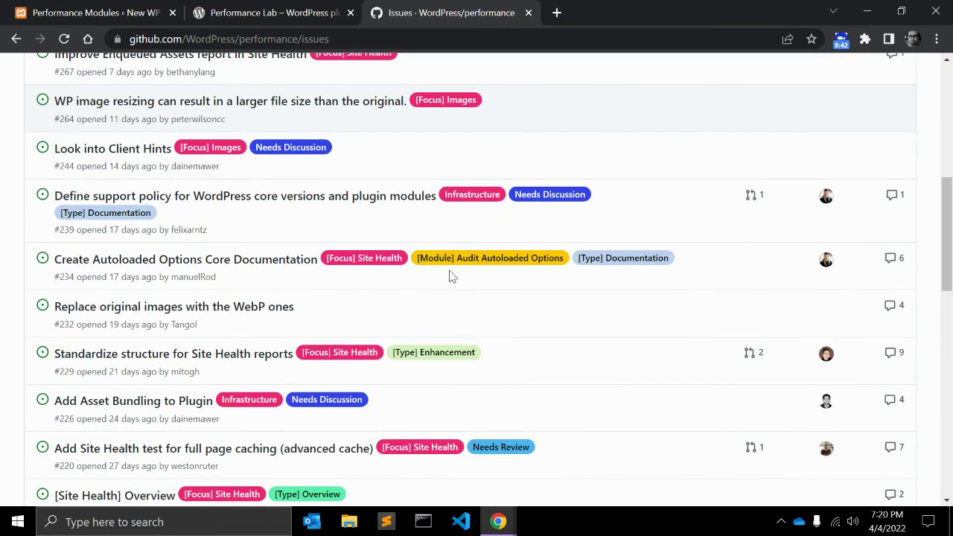
scroll(450, 275, "up", 1)
scroll(332, 268, "up", 2)
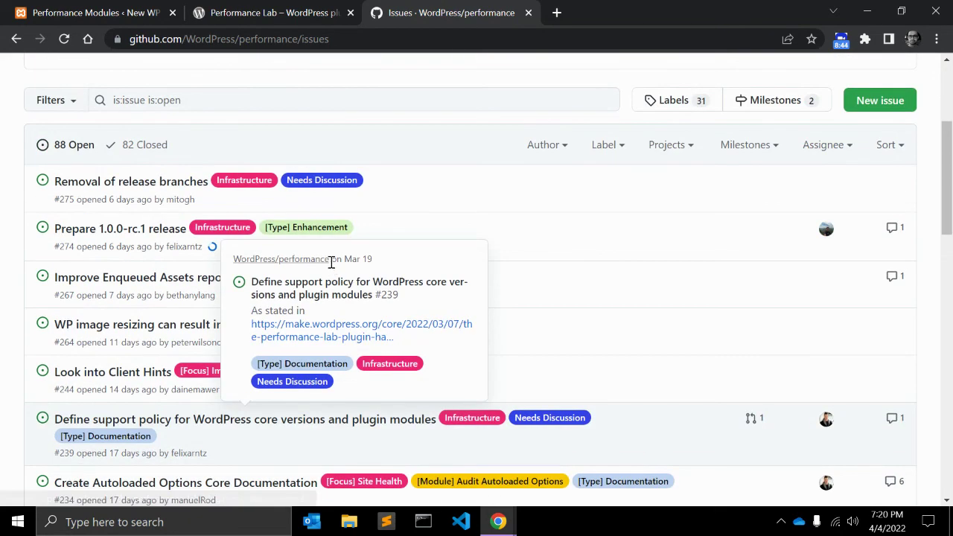
scroll(398, 211, "up", 1)
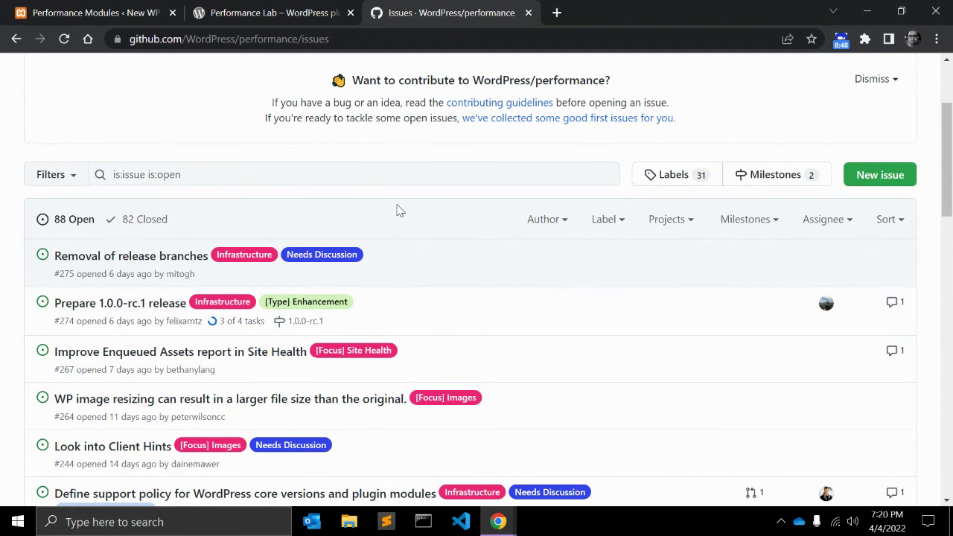
scroll(398, 209, "up", 1)
scroll(372, 208, "up", 1)
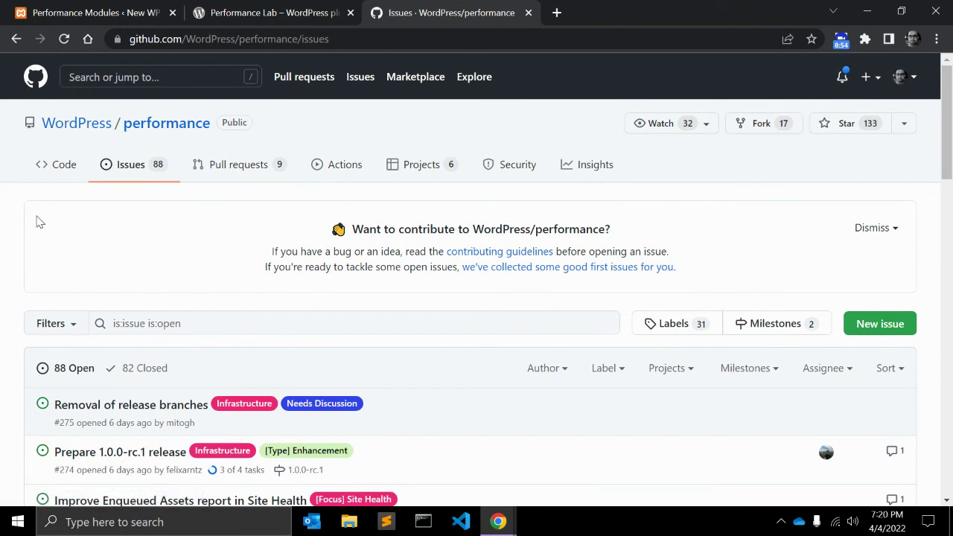
Return to the Performance Modules settings in WordPress and review the modules from the start of the page.
left_click(66, 12)
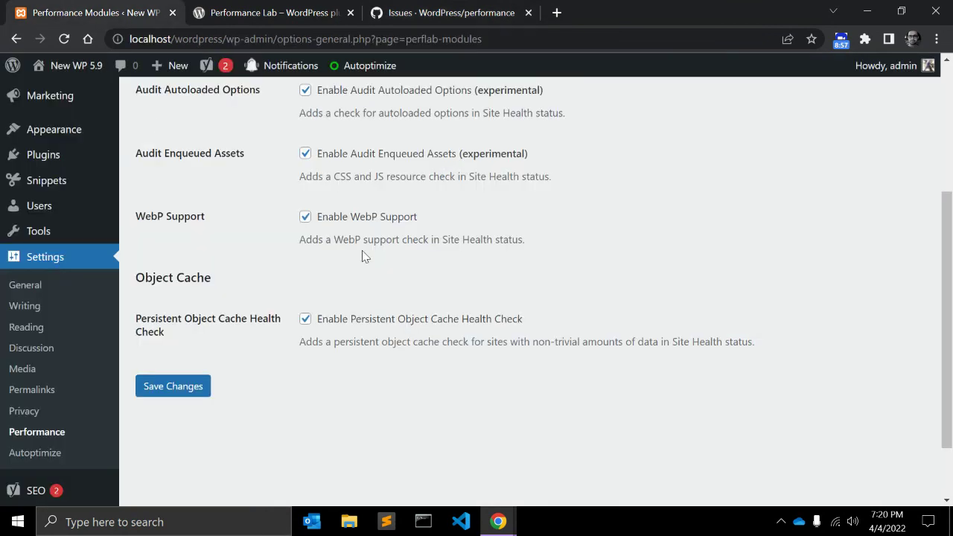
scroll(526, 301, "up", 5)
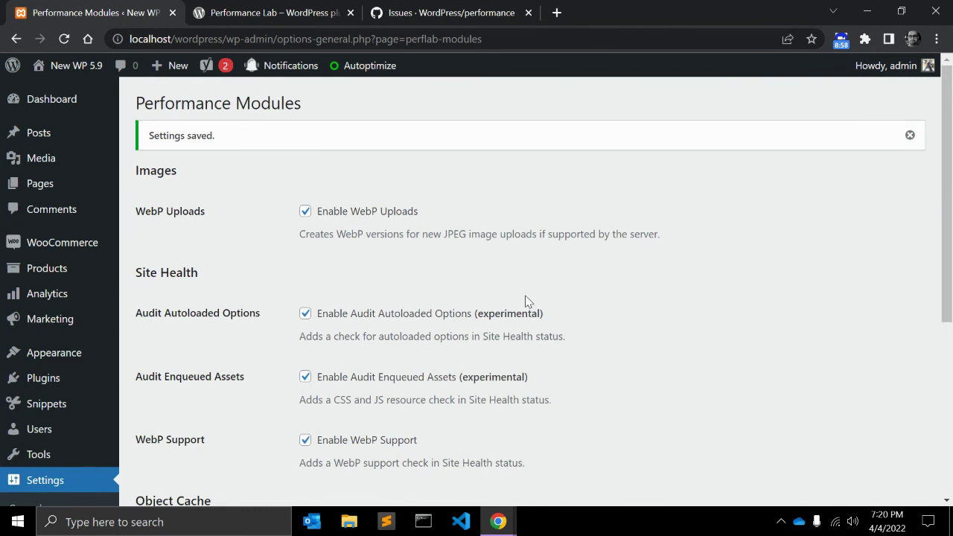